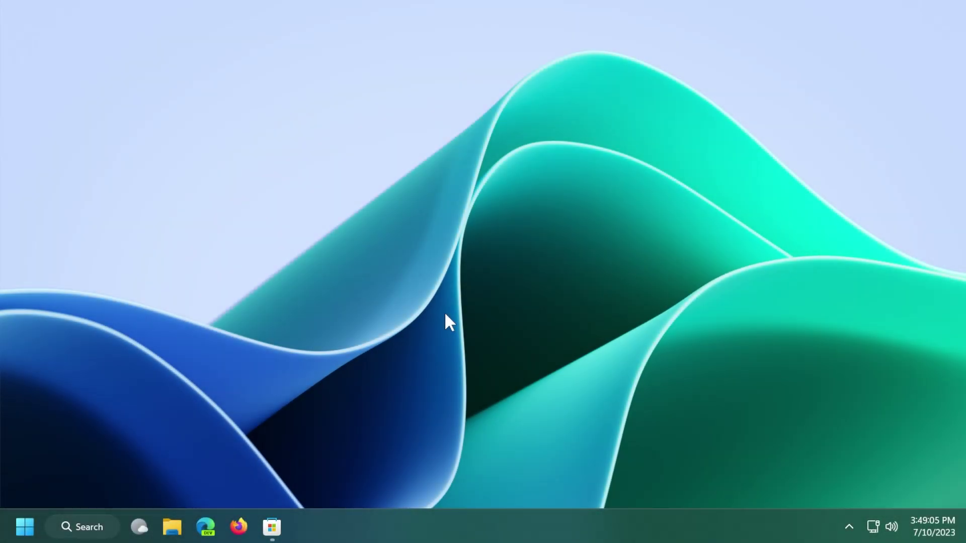
Bring up the built-in Windows Run box with Win+R, reposition it, then close it
key("super+r")
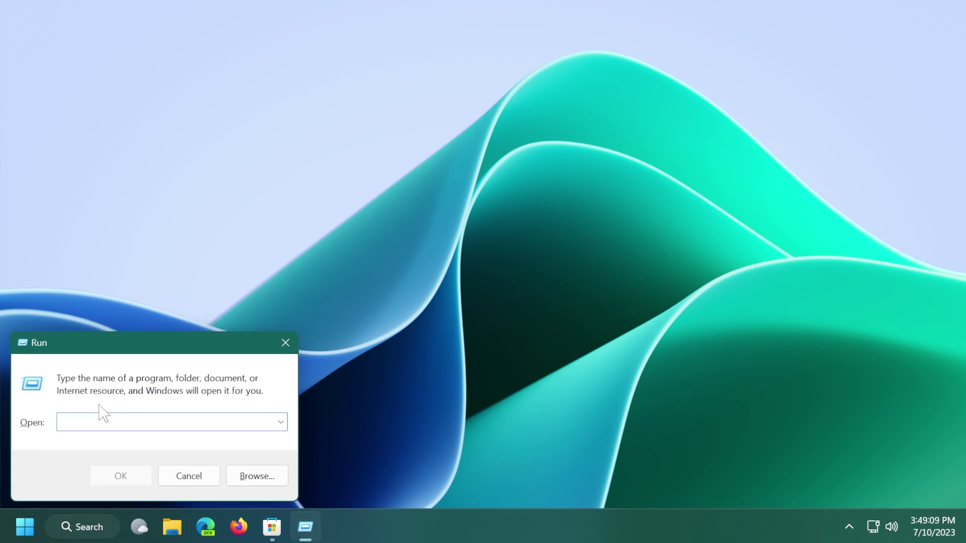
left_click_drag(119, 345, 134, 295)
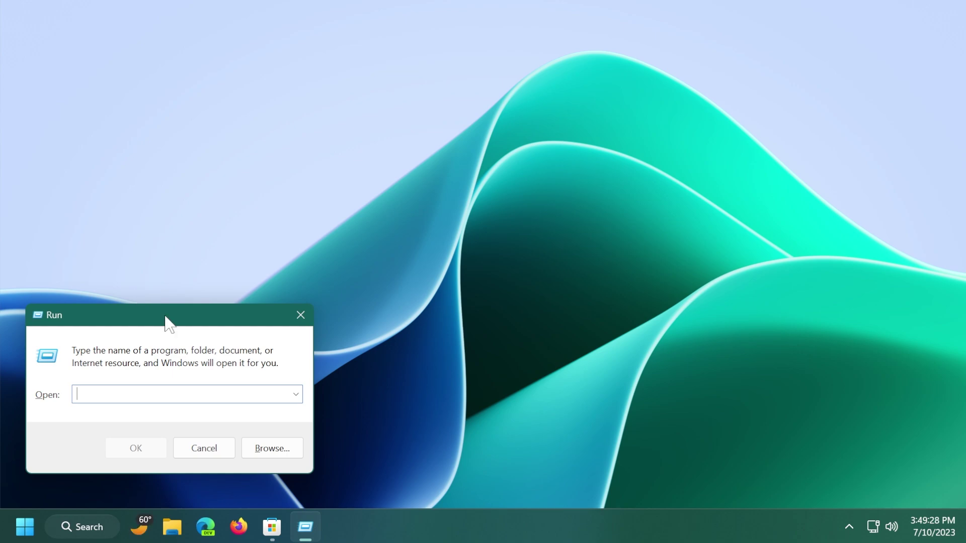
left_click(301, 314)
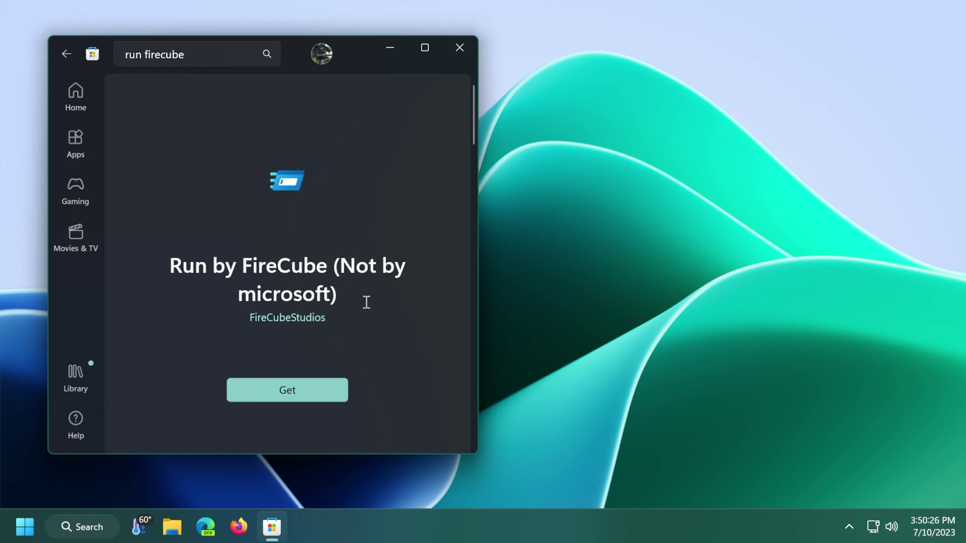
Get Run by FireCube from its Store page and launch it once installed
left_click(319, 393)
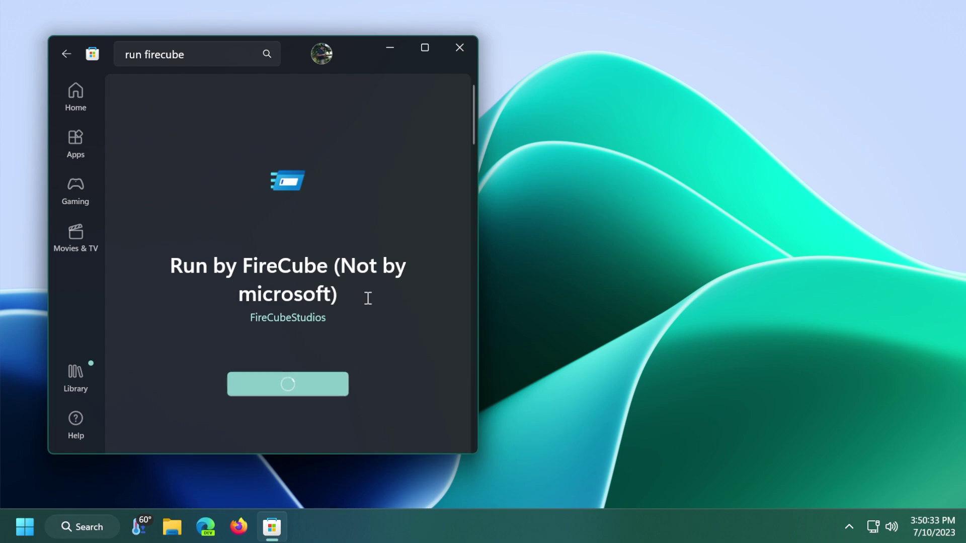
left_click(289, 392)
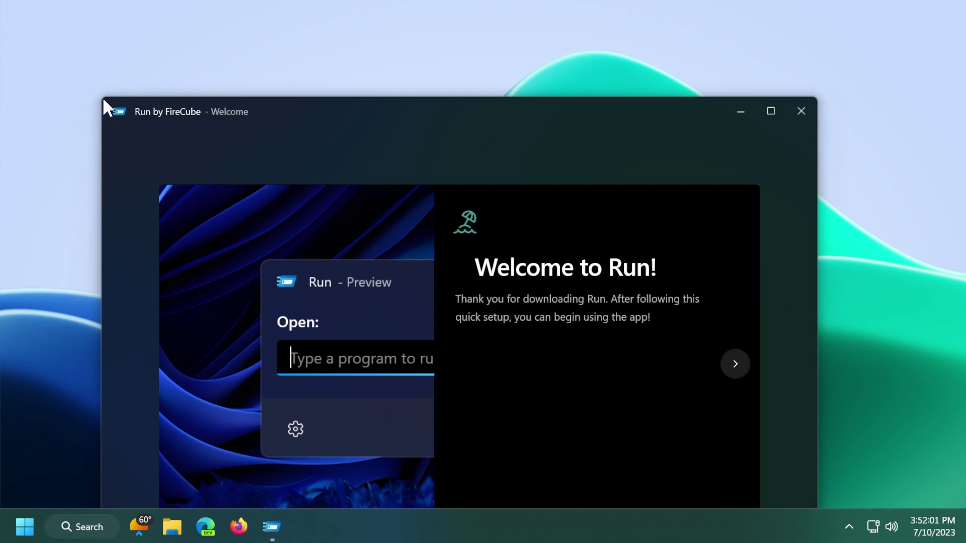
Step through the Welcome, Customize Settings and AI pages with defaults, then start using the app
left_click_drag(317, 111, 272, 47)
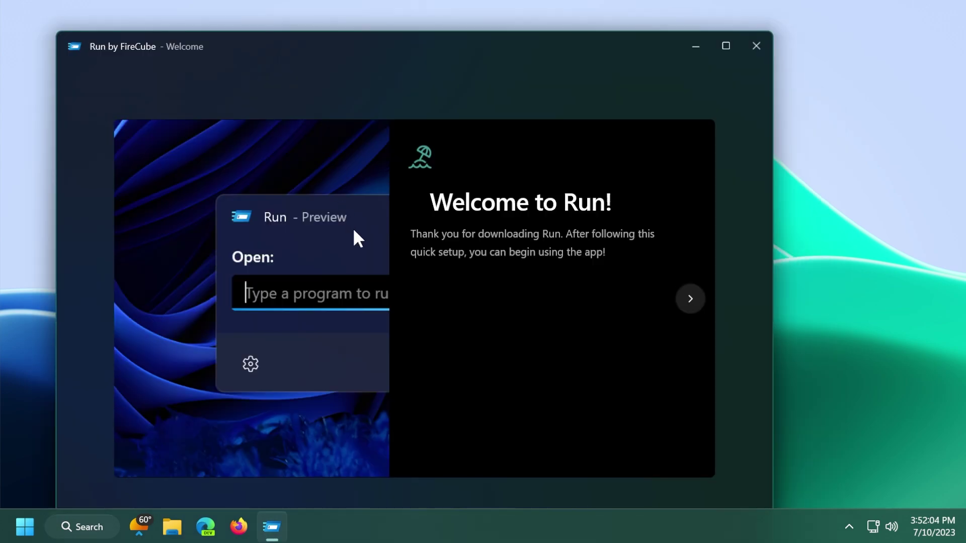
left_click(693, 297)
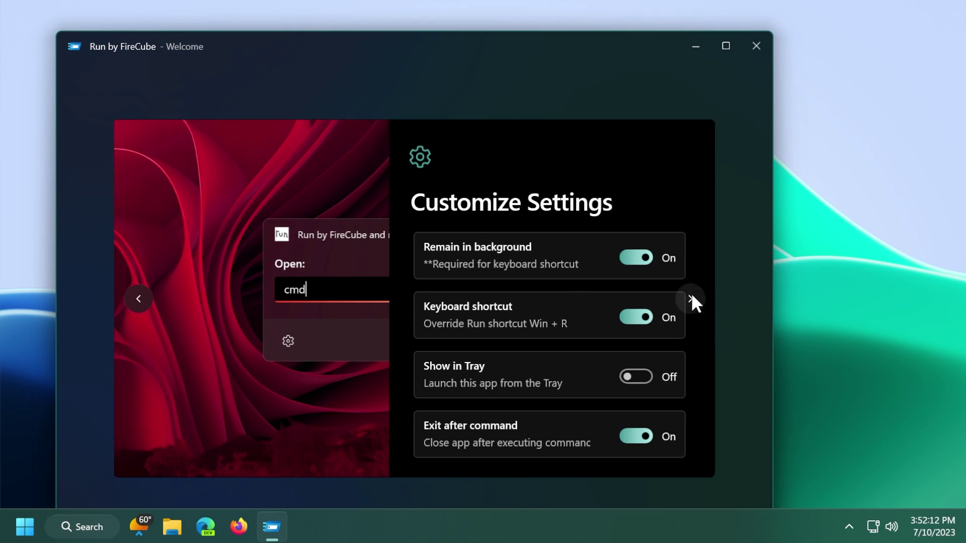
left_click(692, 298)
left_click(692, 304)
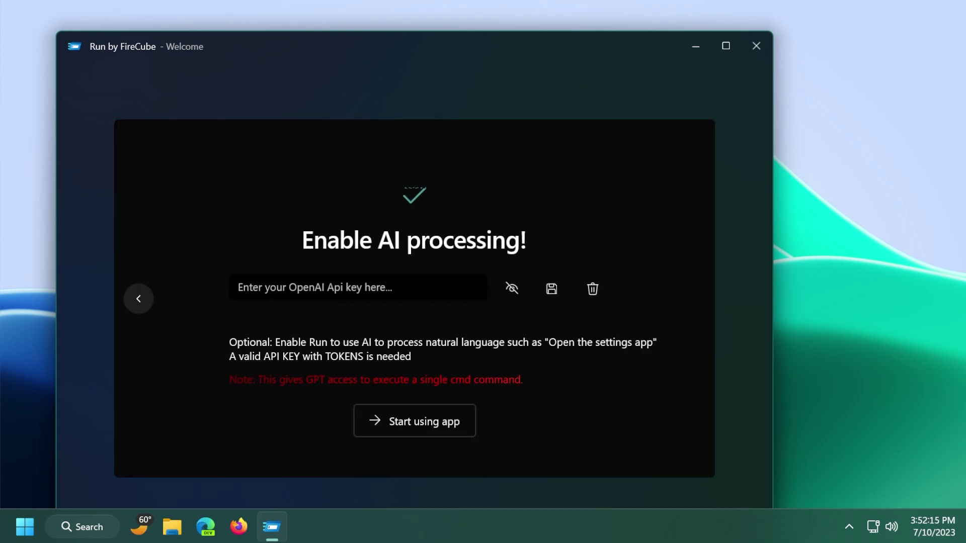
left_click(407, 428)
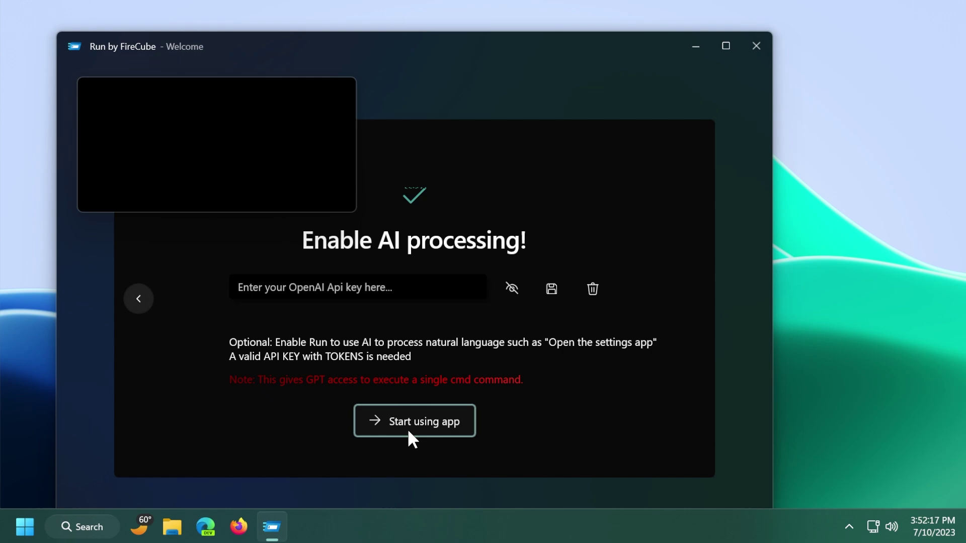
Move the FireCube Run box lower, then open its Settings and scroll through the options
left_click_drag(221, 105, 243, 224)
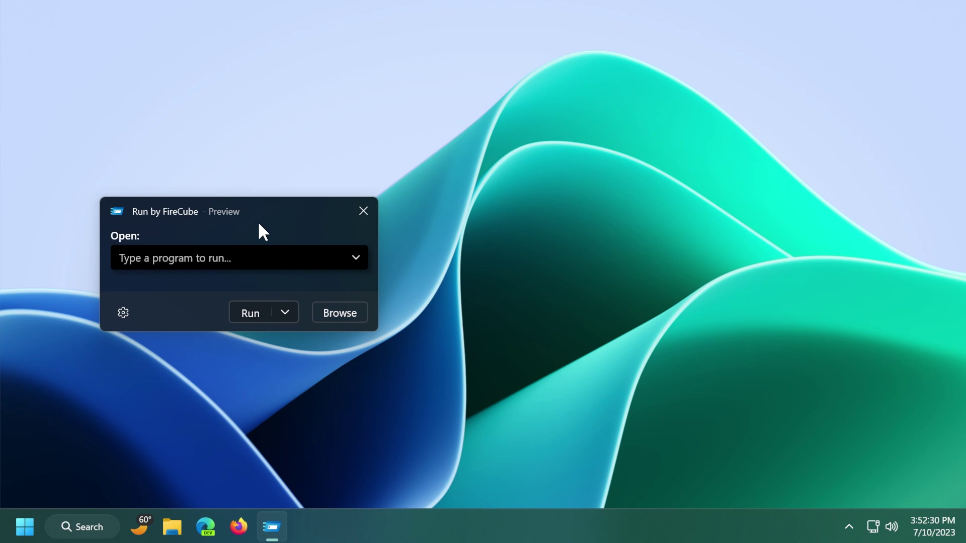
left_click(225, 258)
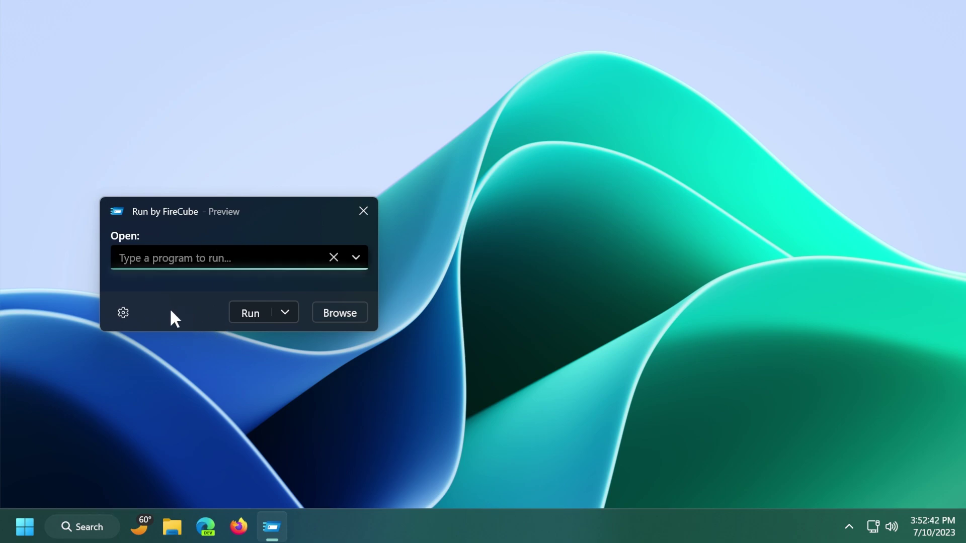
left_click(126, 314)
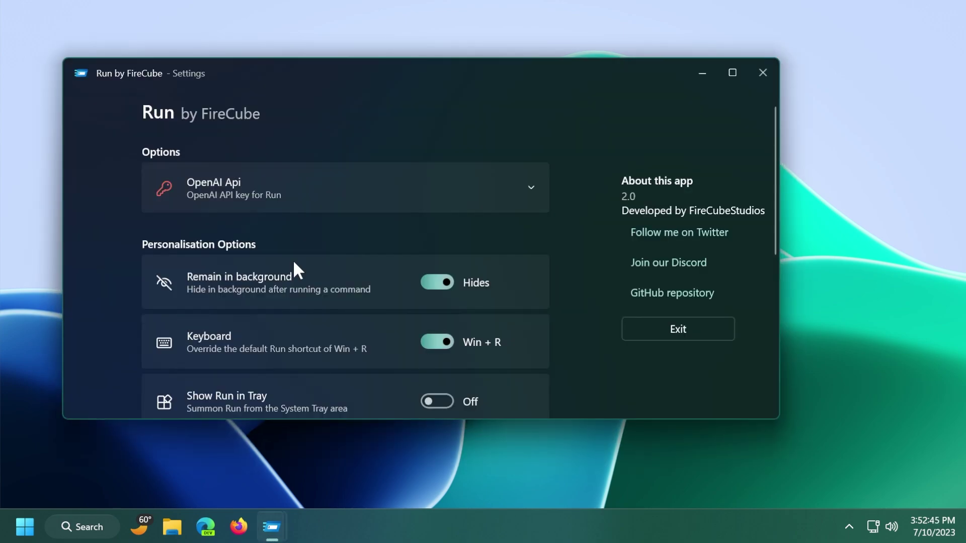
scroll(293, 265, "down", 1)
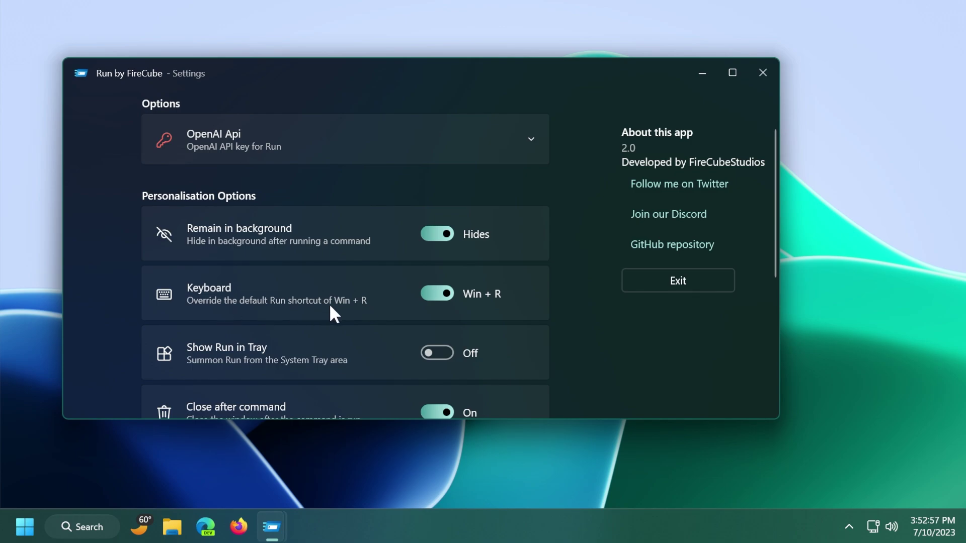
Close Settings and the Run box, then summon FireCube's Run box again with Win+R
left_click(763, 72)
left_click(363, 211)
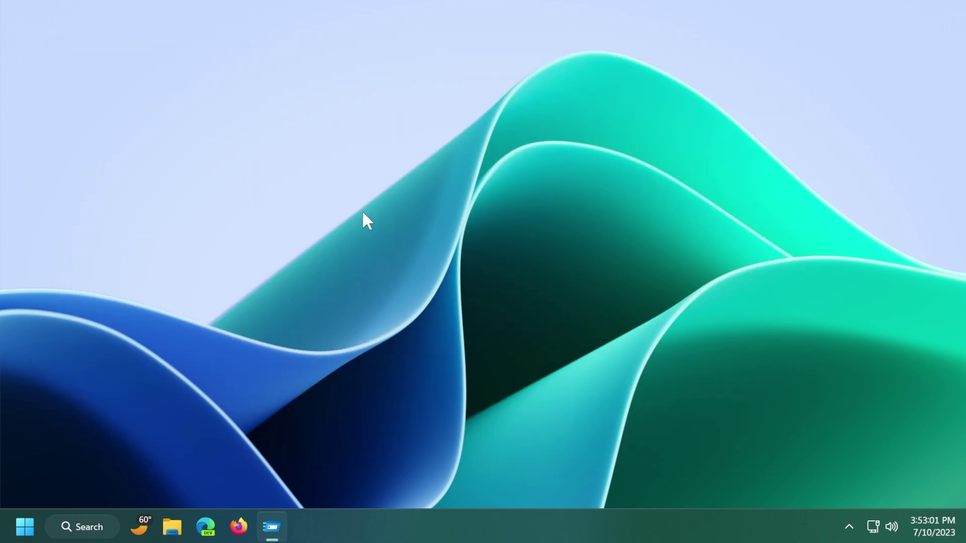
key("super+r")
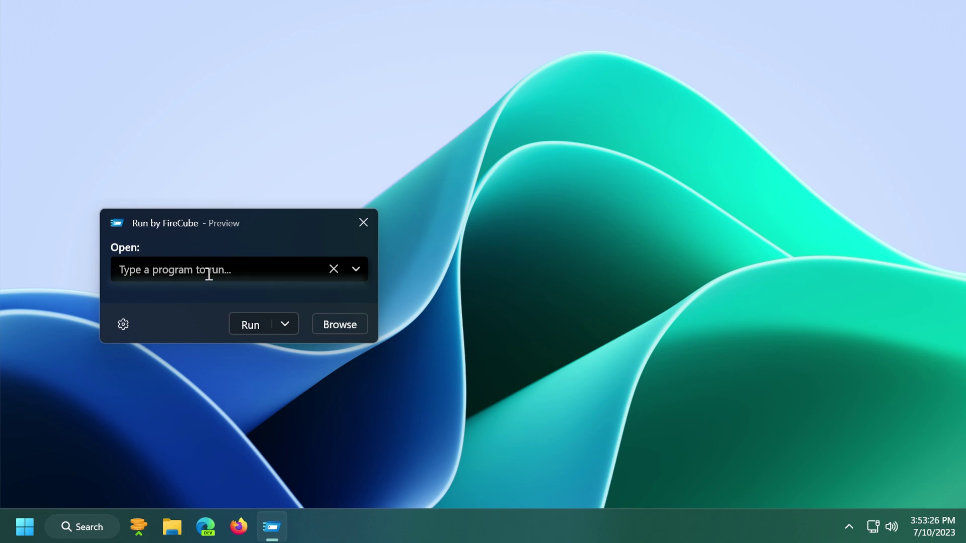
Check the command history, then run msconfig from the Open field
left_click(356, 269)
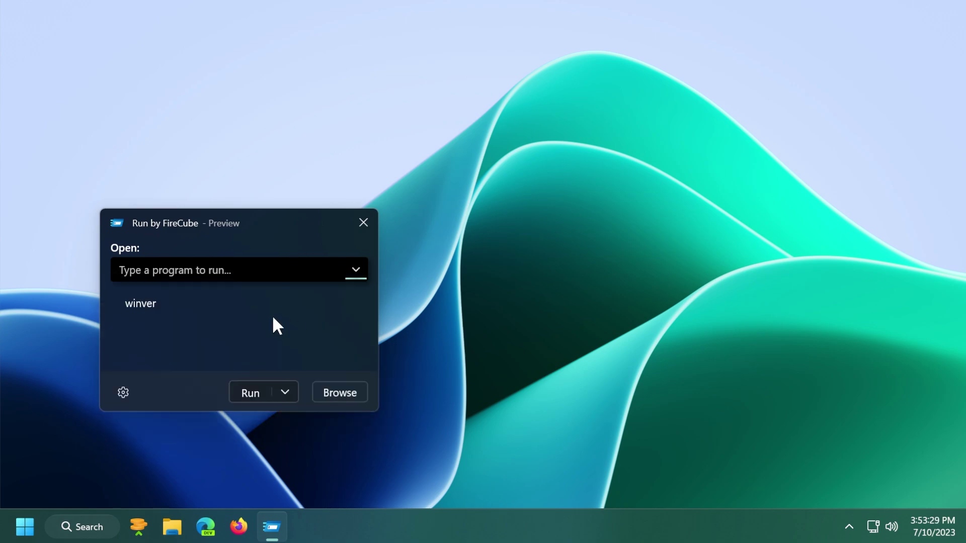
left_click(176, 269)
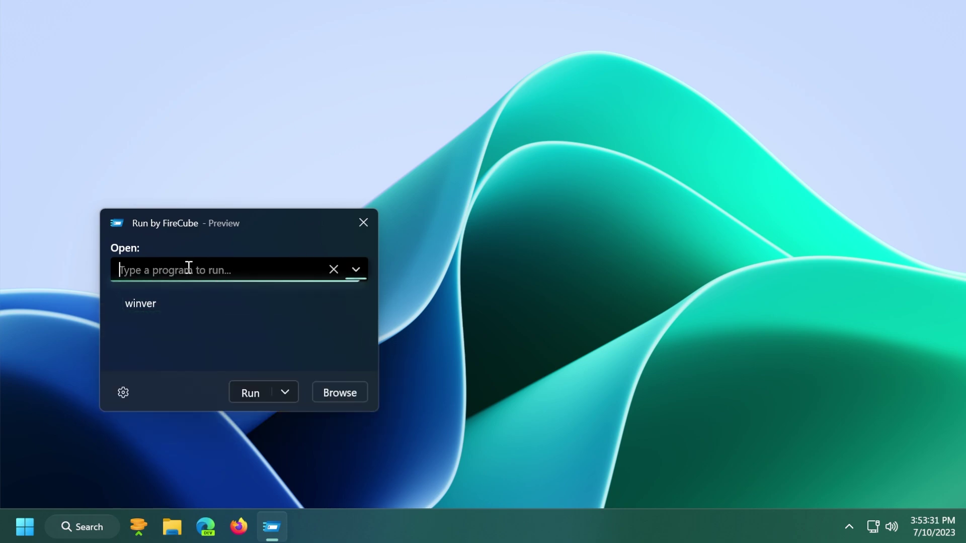
left_click(194, 268)
type("m")
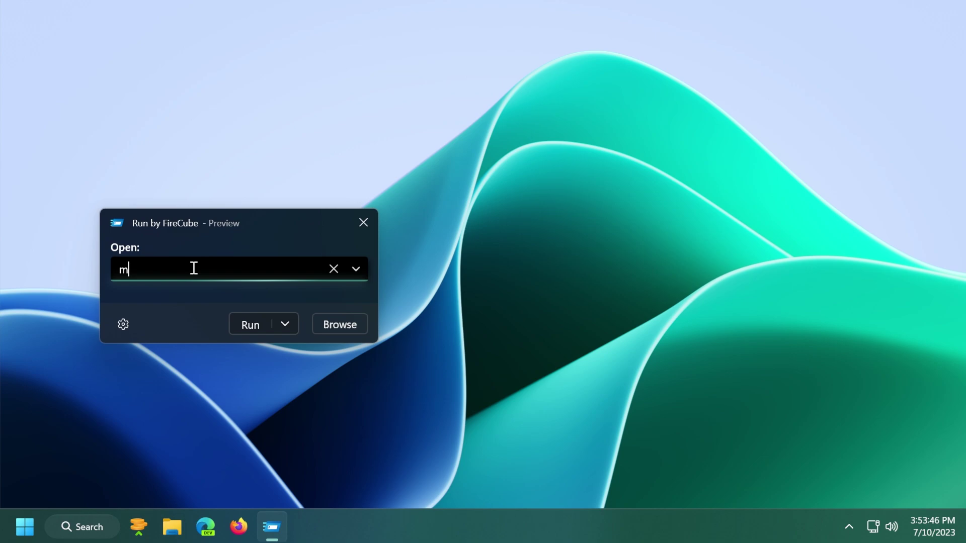
type("sconfig")
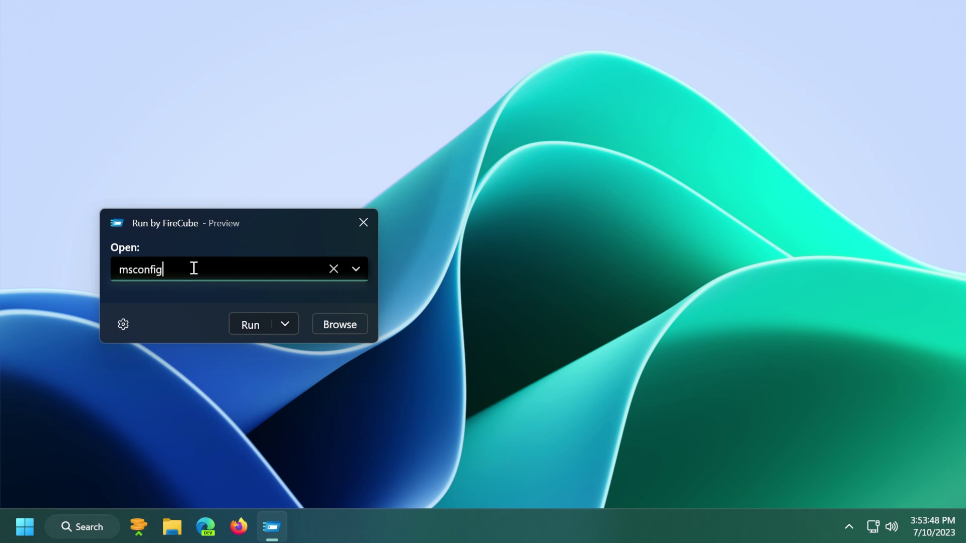
key("Return")
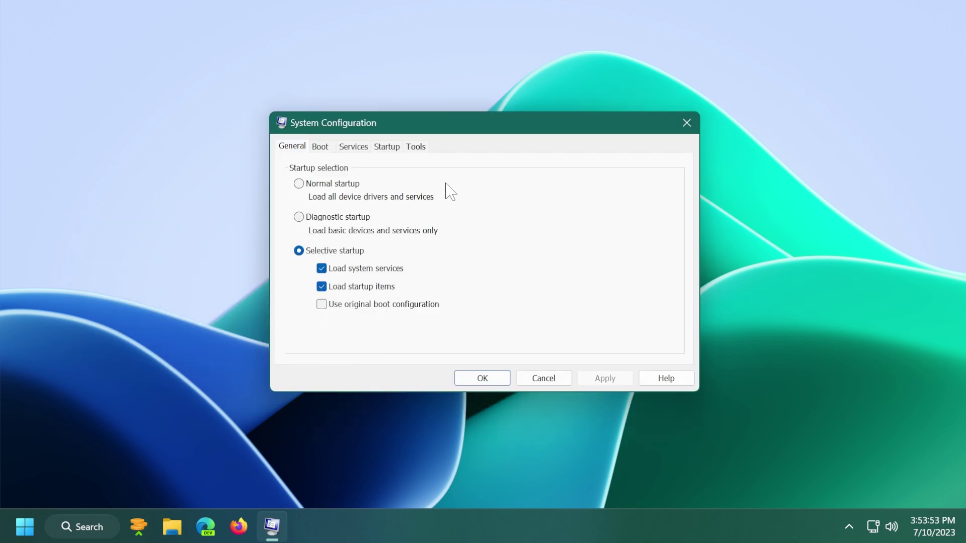
Close the System Configuration window without making changes
left_click(685, 122)
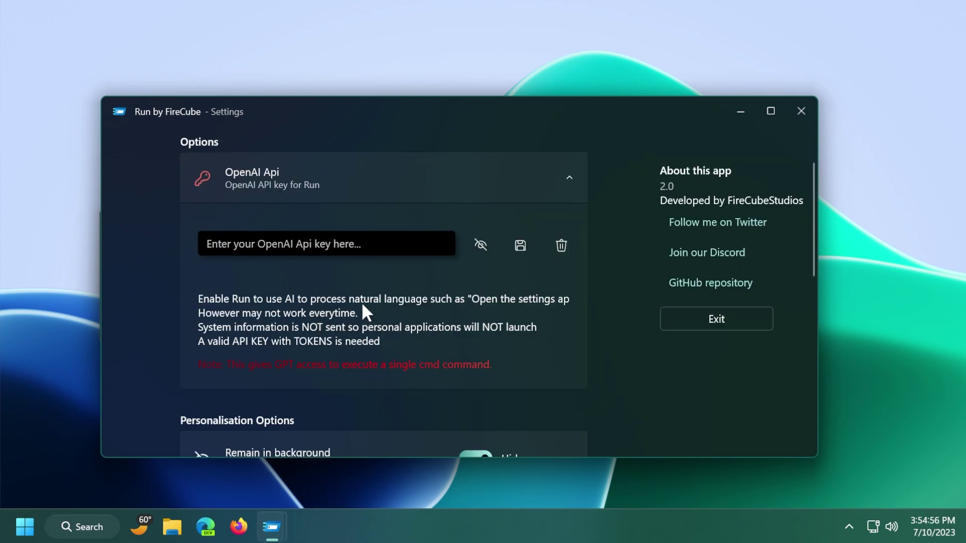
Collapse the OpenAI Api section and scroll through the remaining personalisation settings
left_click(570, 176)
scroll(445, 248, "down", 5)
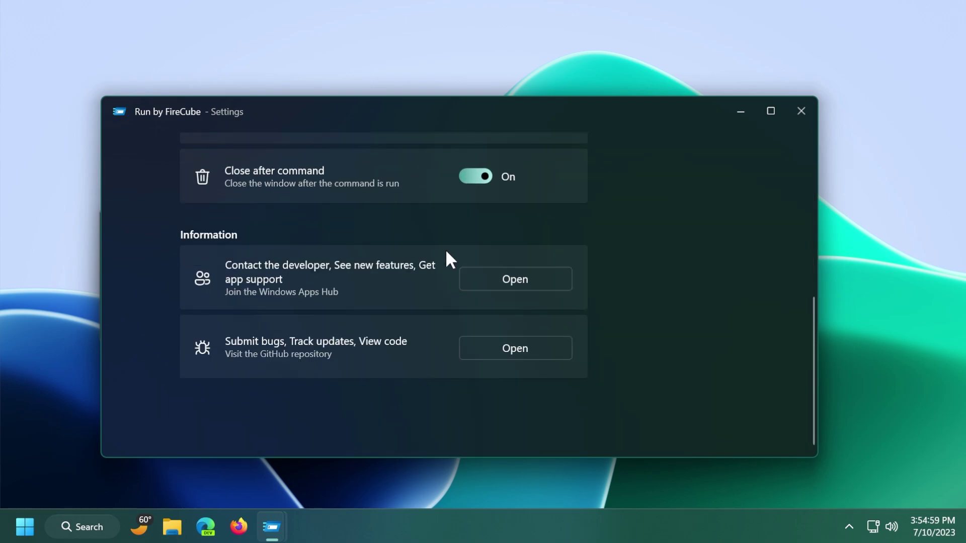
scroll(445, 248, "up", 6)
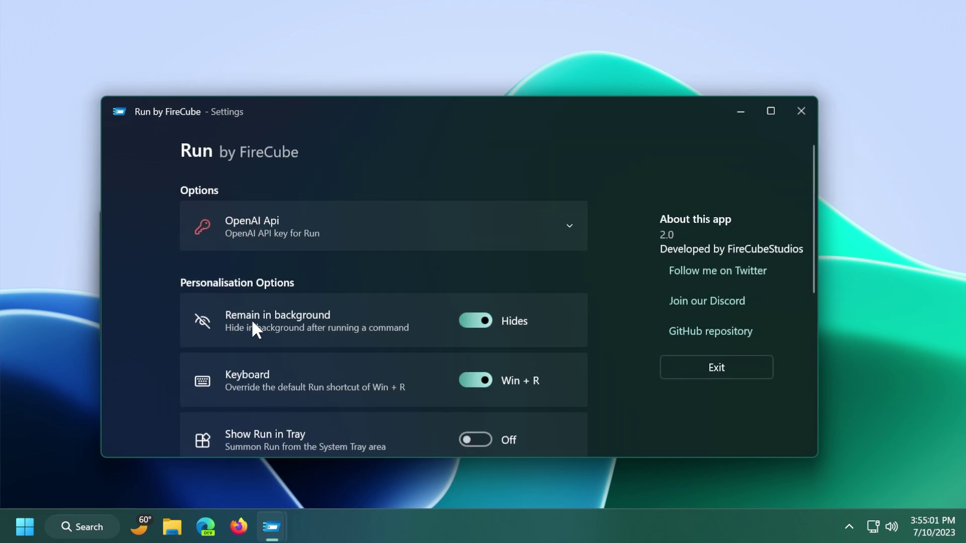
scroll(363, 328, "down", 2)
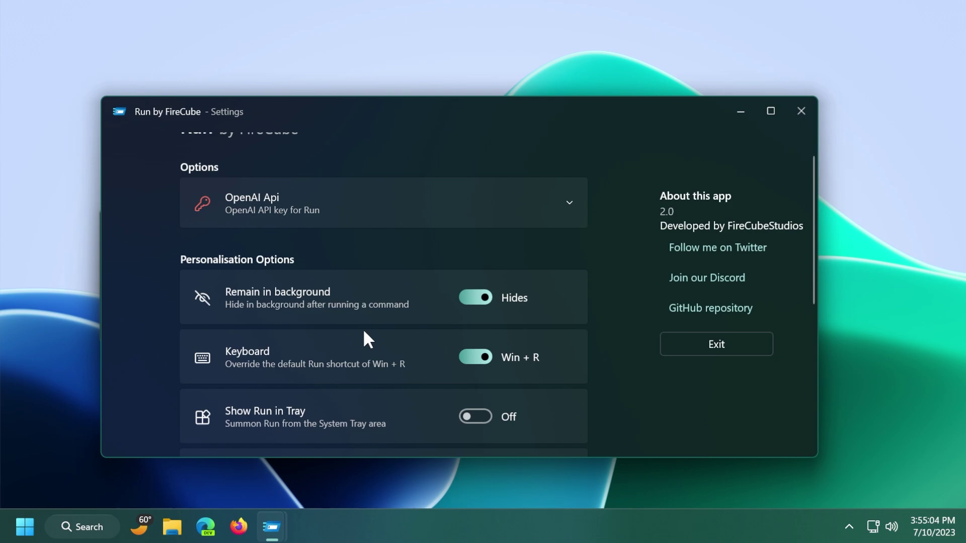
scroll(352, 330, "down", 2)
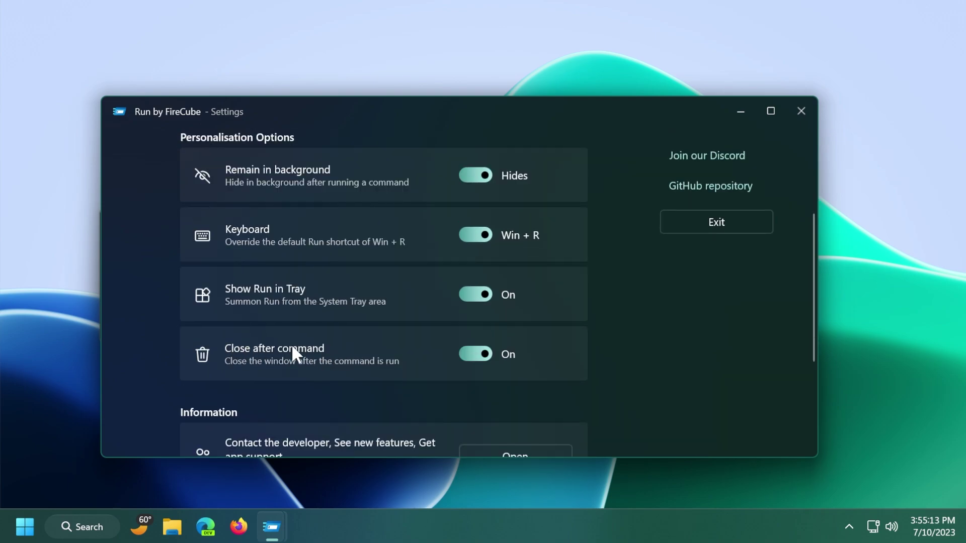
scroll(292, 347, "down", 3)
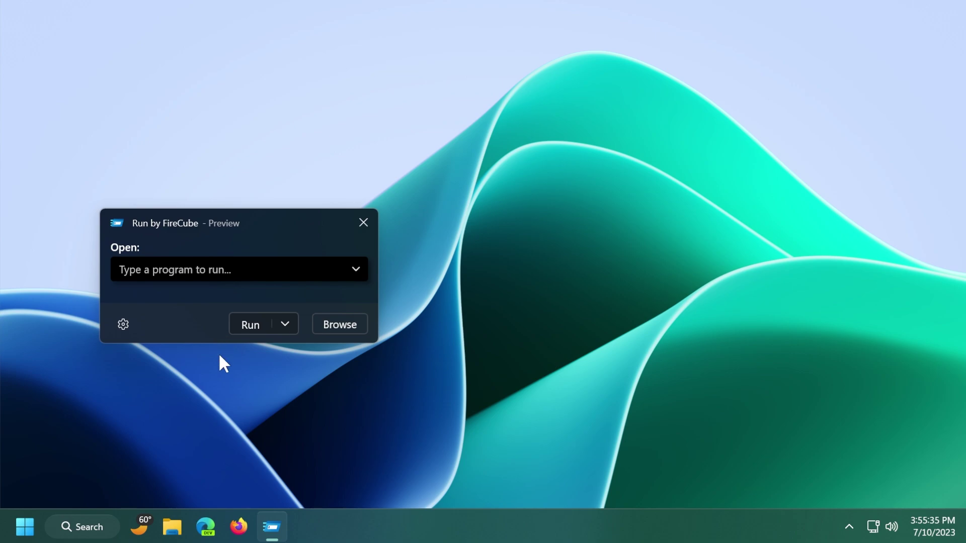
Reveal the Run as Administrator option, then focus the Open field and nudge the box left and down
key("Tab")
left_click(292, 331)
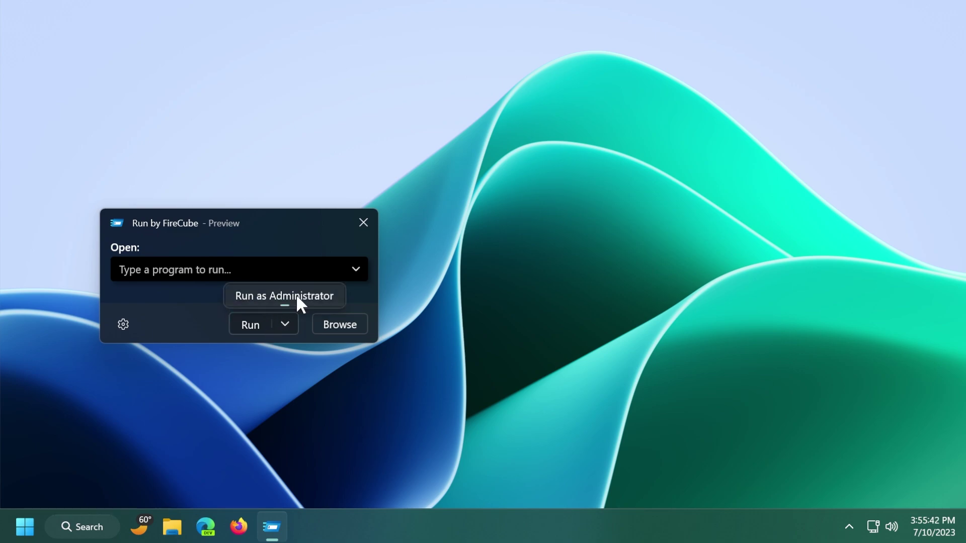
left_click(168, 272)
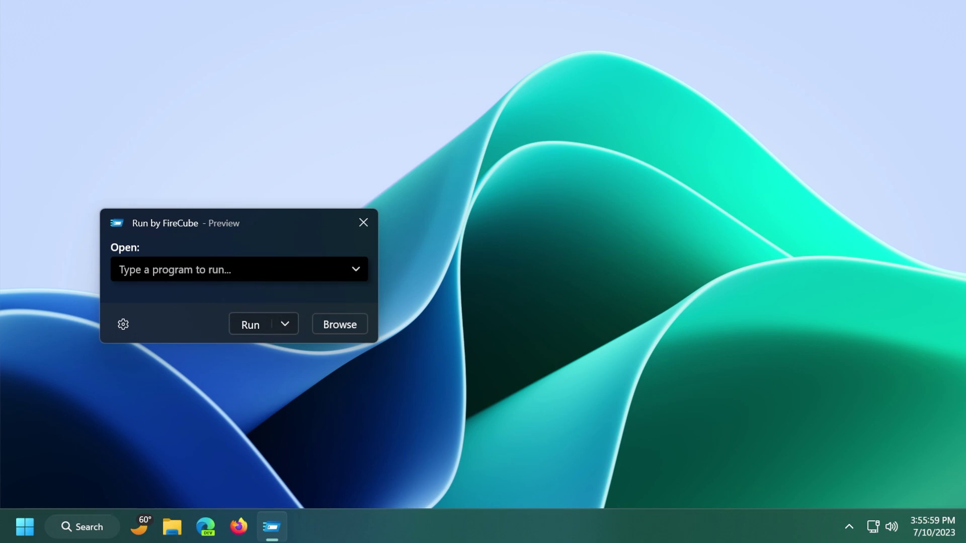
left_click(257, 274)
left_click_drag(266, 223, 261, 230)
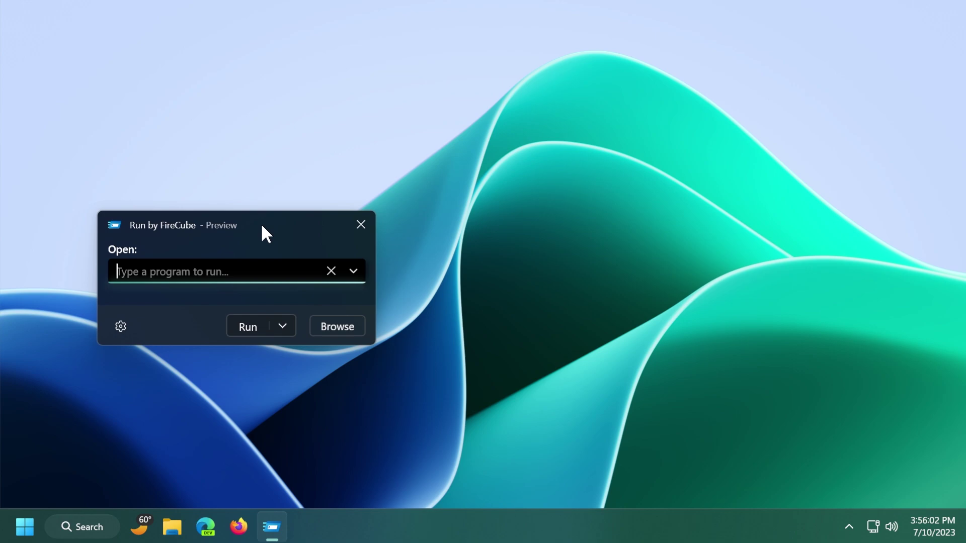